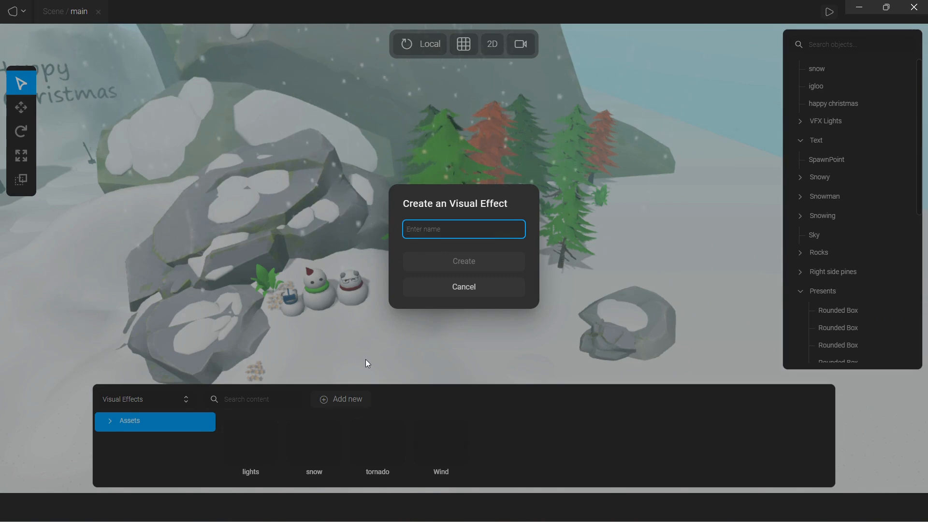
Create a visual effect named Snowy and add an emitter to it.
type("Snowy")
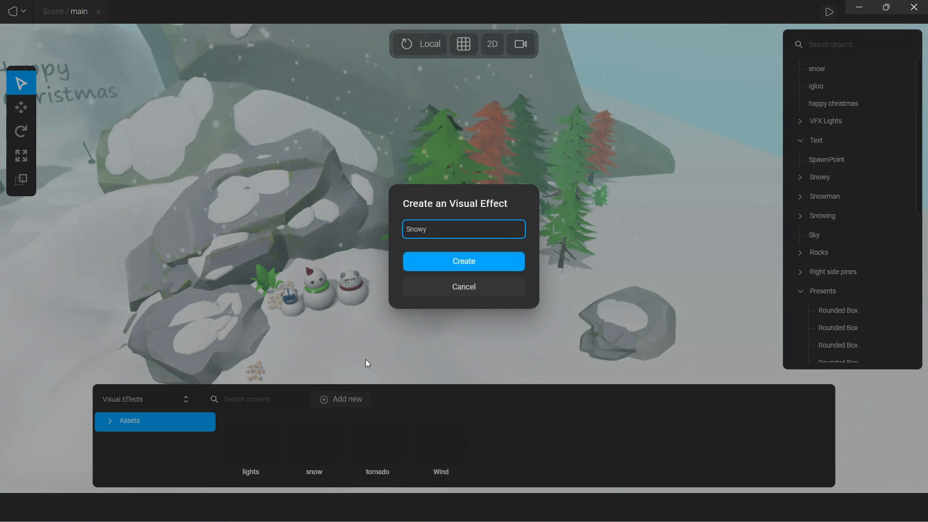
left_click(477, 271)
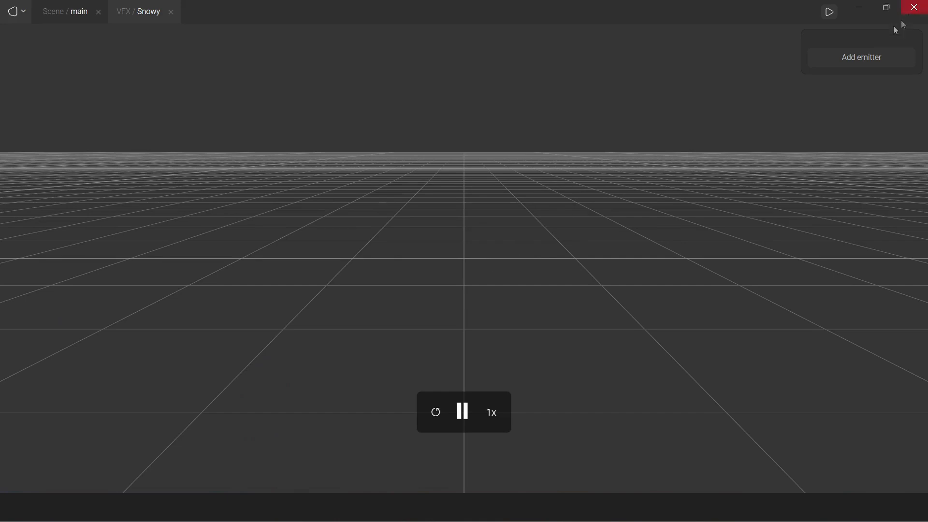
left_click(872, 59)
Set the emitter's spawn count to 14, spawn time to 0.6 and lifetime duration to 6.
left_click(872, 56)
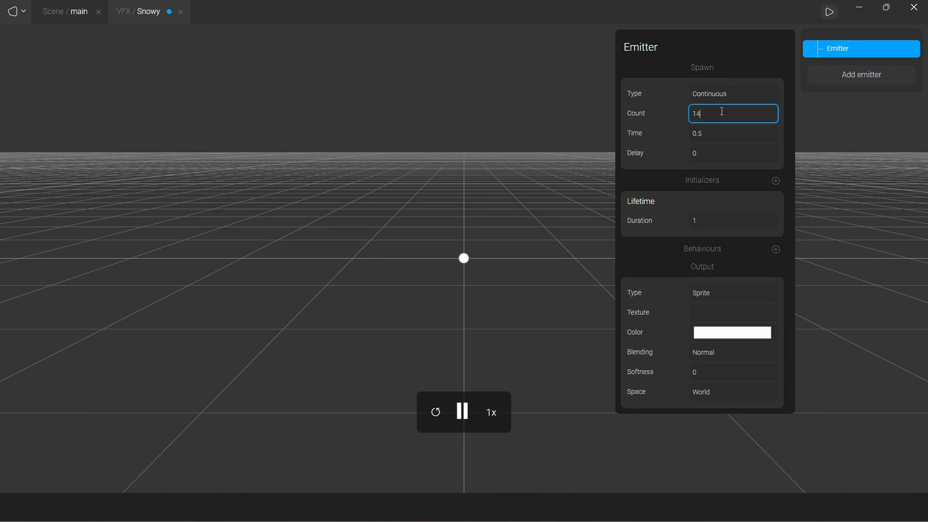
left_click(709, 132)
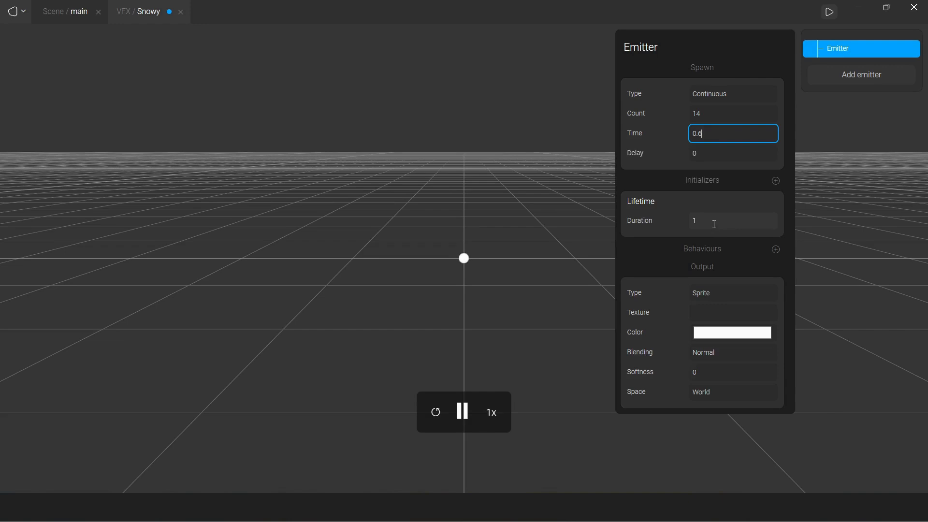
left_click(715, 224)
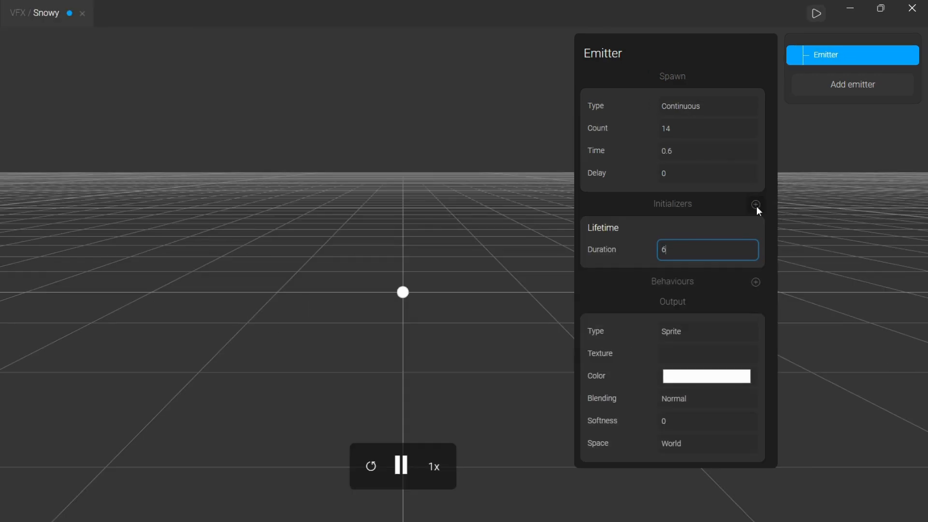
Add a Random Direction initializer to the emitter and set its speed to 3.85.
left_click(776, 181)
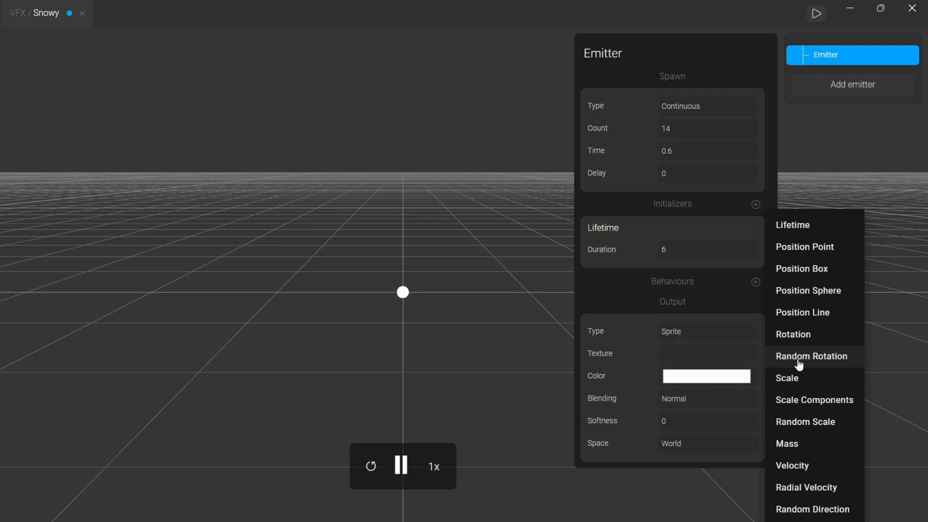
left_click(778, 508)
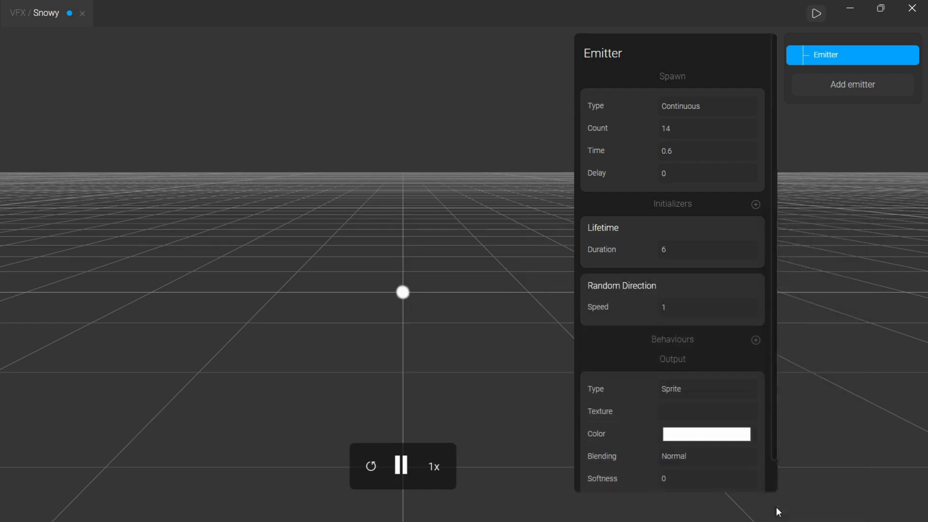
left_click(681, 303)
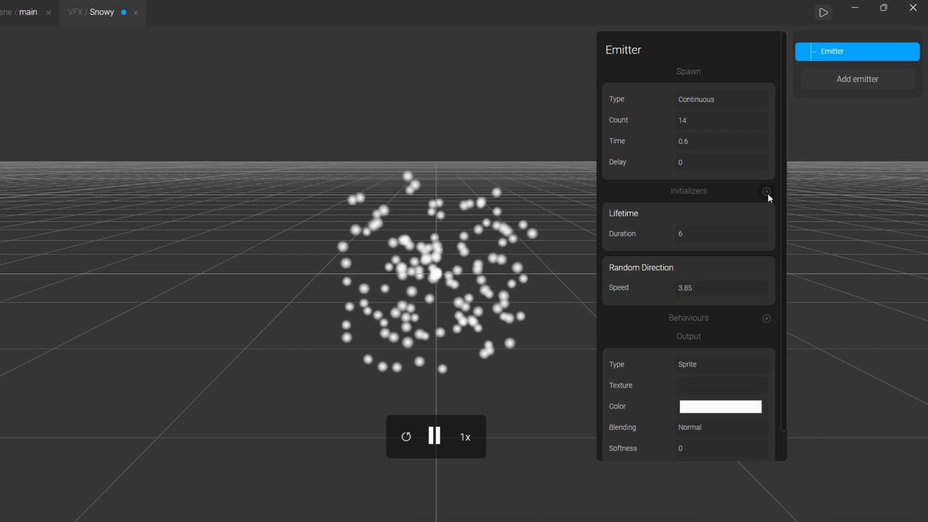
Add a Position Box initializer with dimensions of 50, 0.3 and 50.
left_click(767, 193)
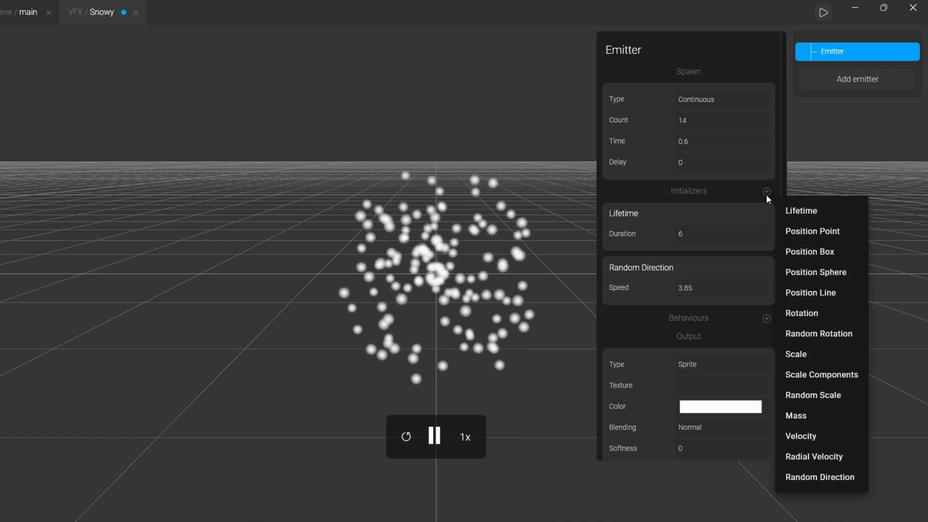
left_click(793, 255)
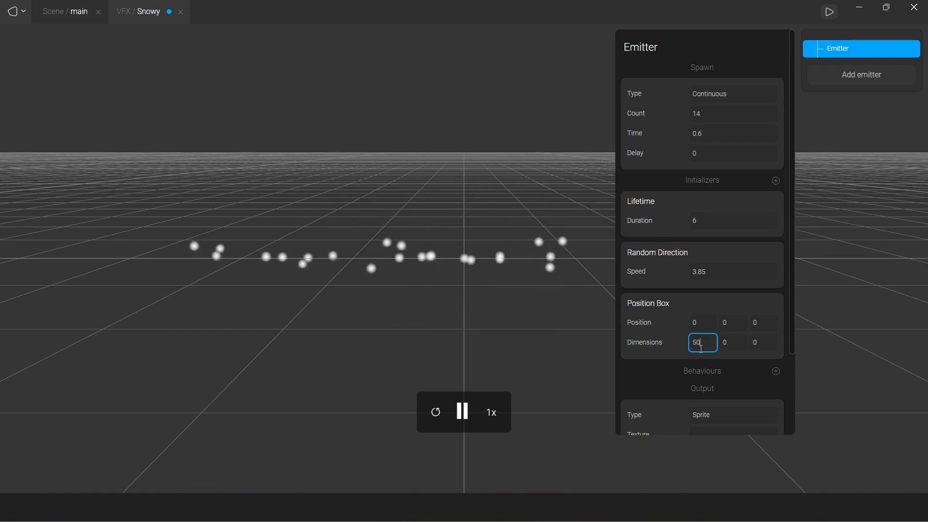
left_click(730, 344)
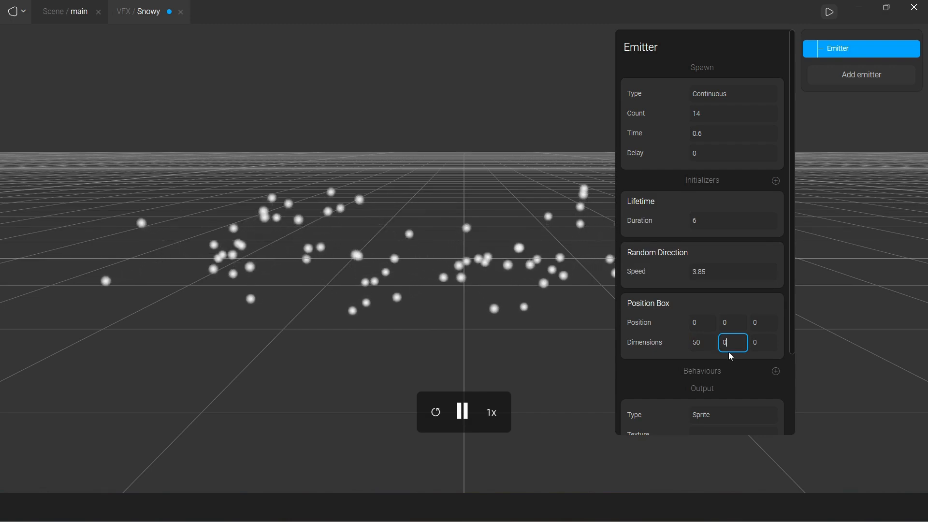
type(".3")
left_click(766, 342)
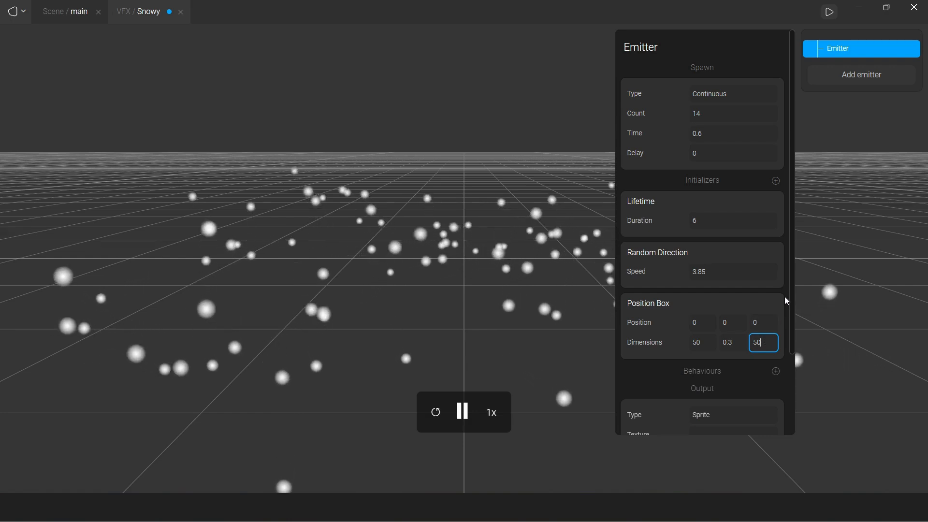
Add a Scale initializer to the emitter and set its scale to 0.5.
scroll(777, 263, "down", 1)
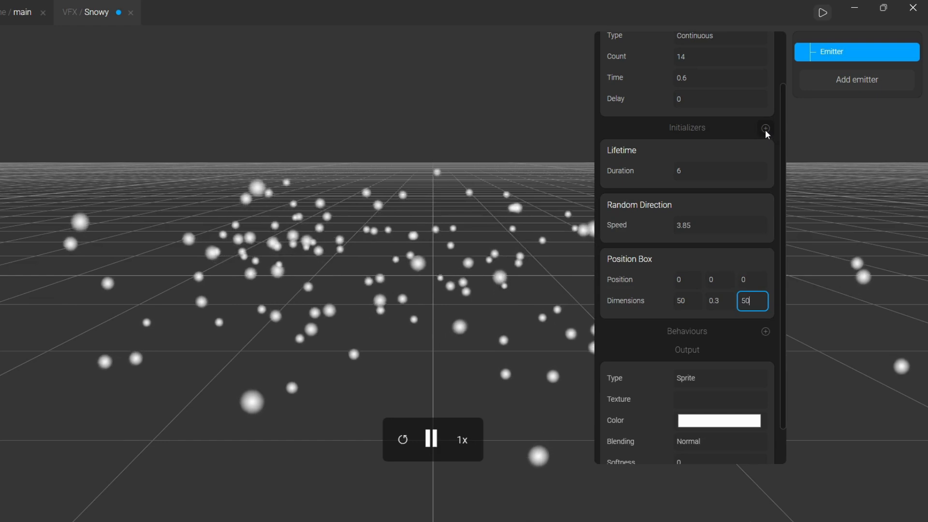
left_click(765, 128)
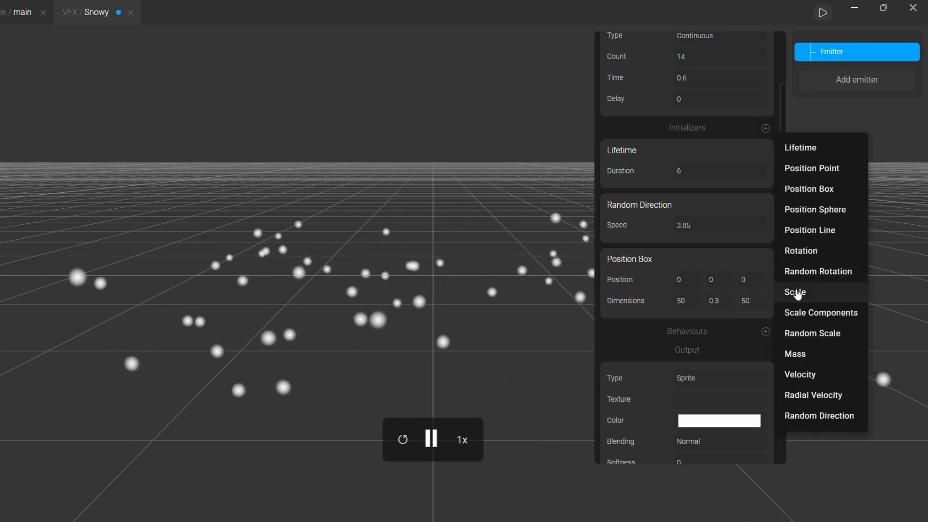
left_click(796, 292)
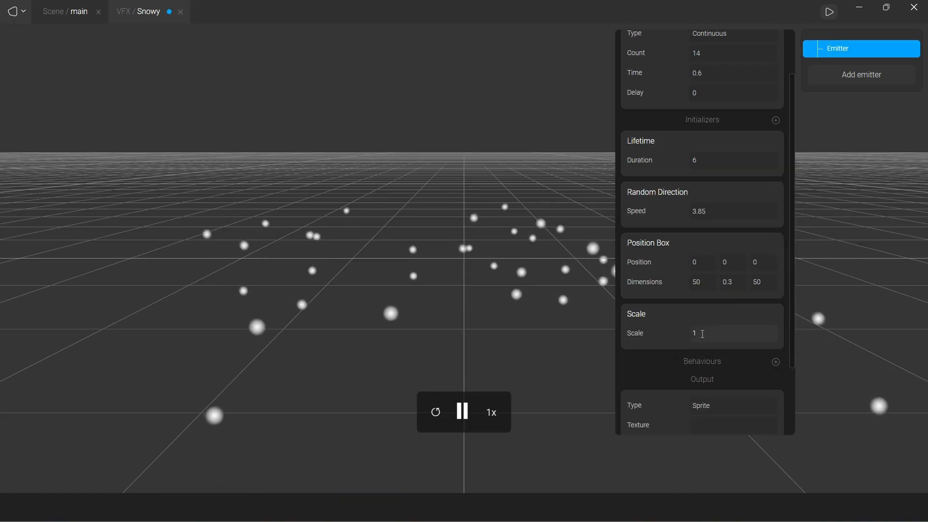
left_click(703, 334)
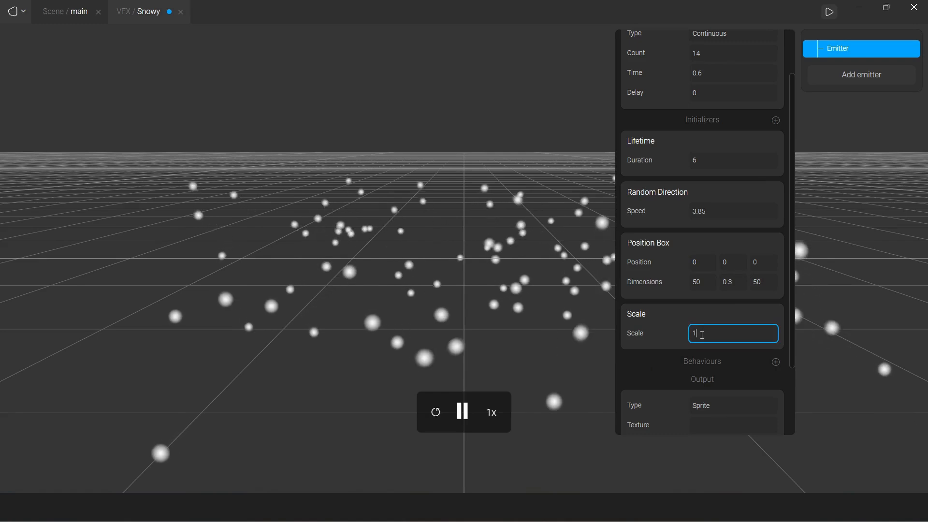
key("BackSpace")
type("05")
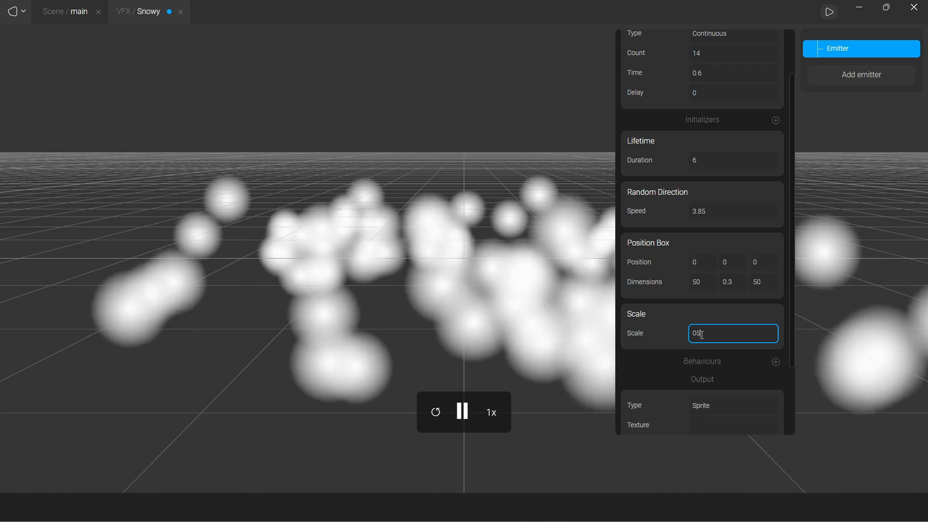
key("BackSpace")
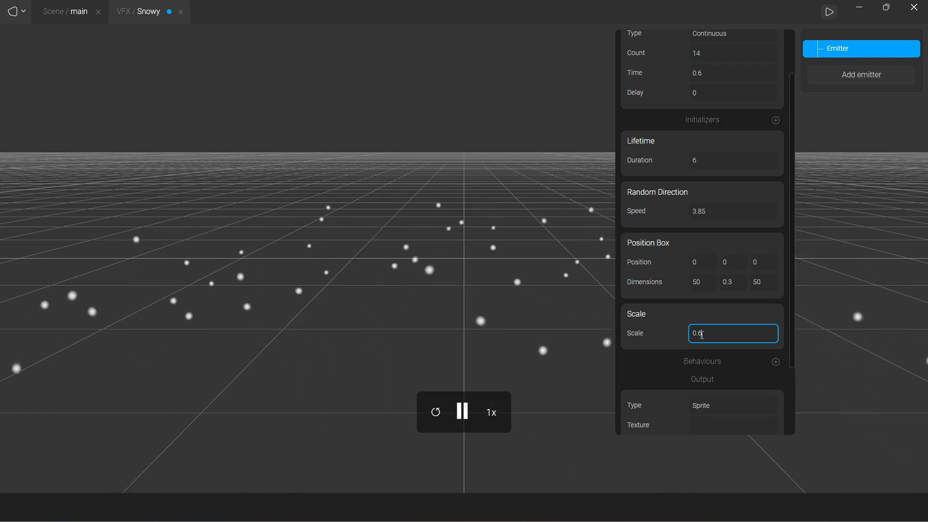
key("BackSpace")
key("BackSpace")
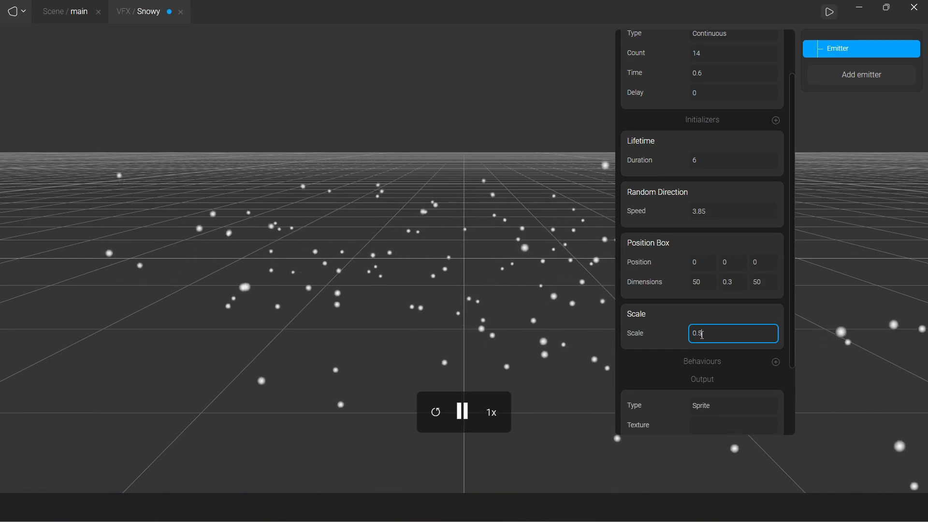
left_click(651, 370)
Add a Random Drift behaviour to the emitter and set all three drift values to 0.2.
scroll(716, 315, "down", 3)
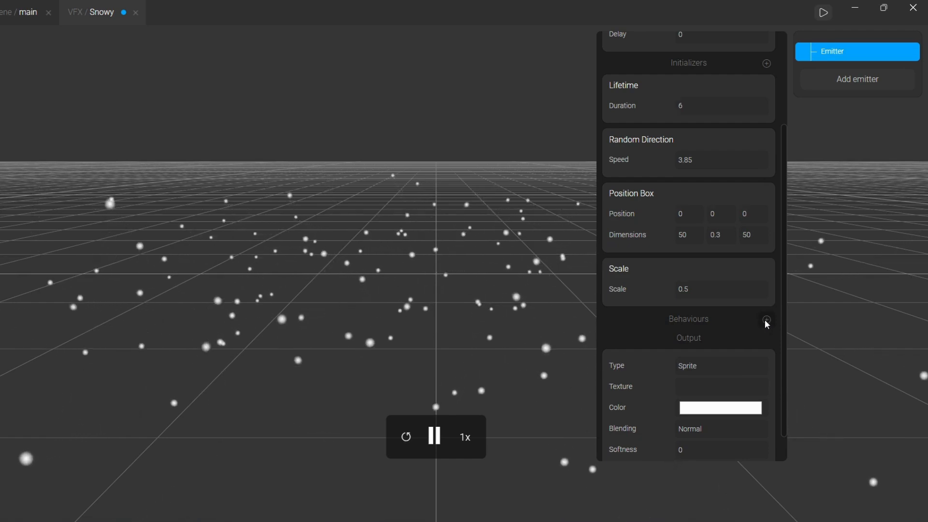
left_click(767, 320)
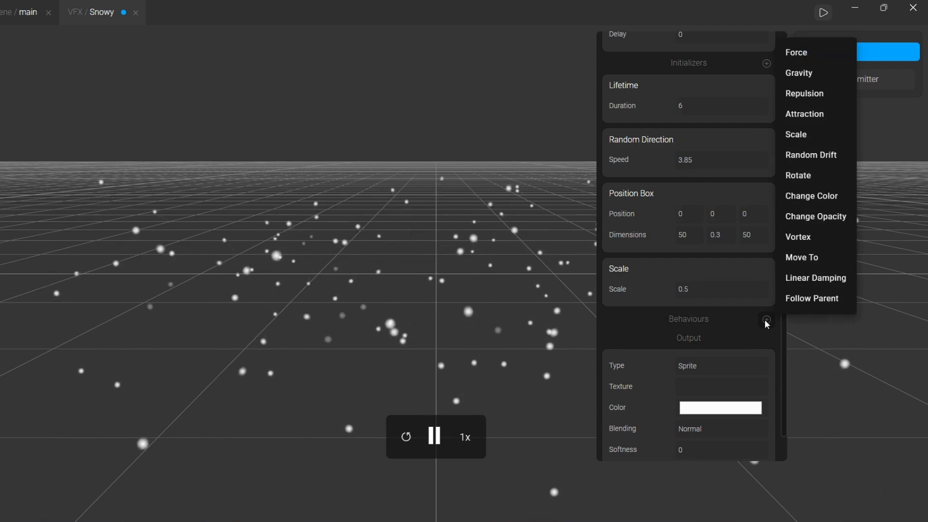
left_click(812, 154)
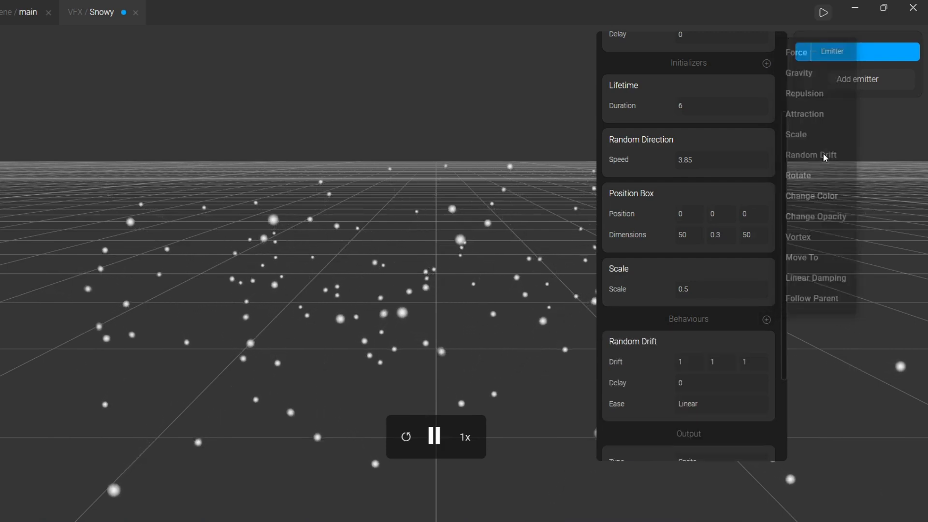
scroll(684, 346, "down", 3)
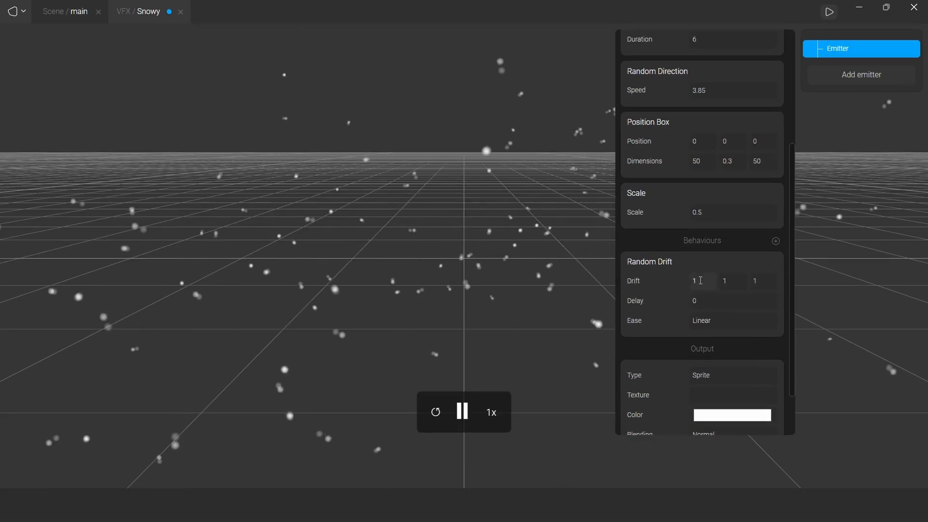
double_click(701, 281)
type("0.2")
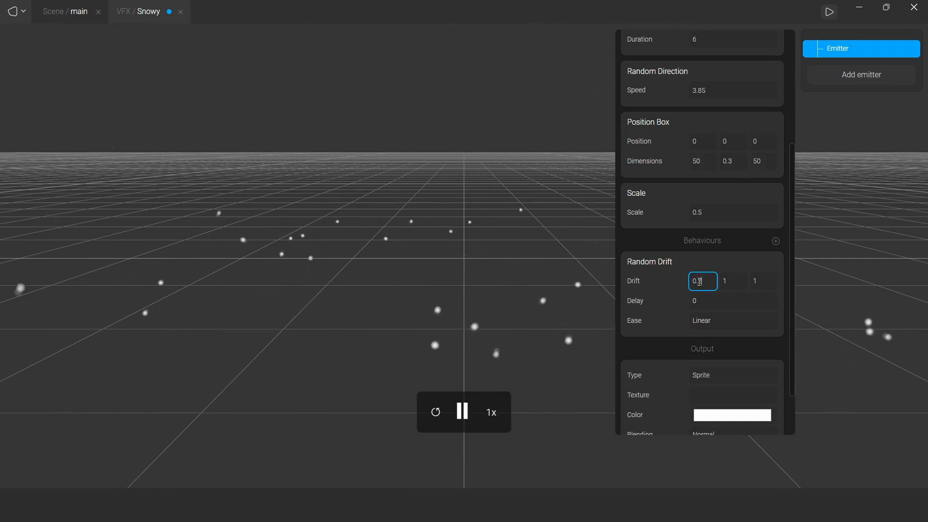
left_click(728, 280)
type("0.2")
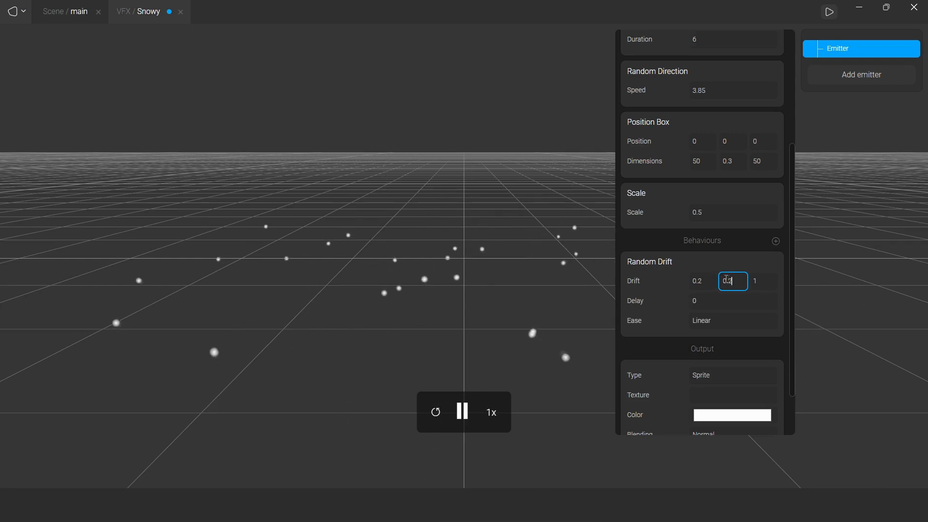
left_click(757, 280)
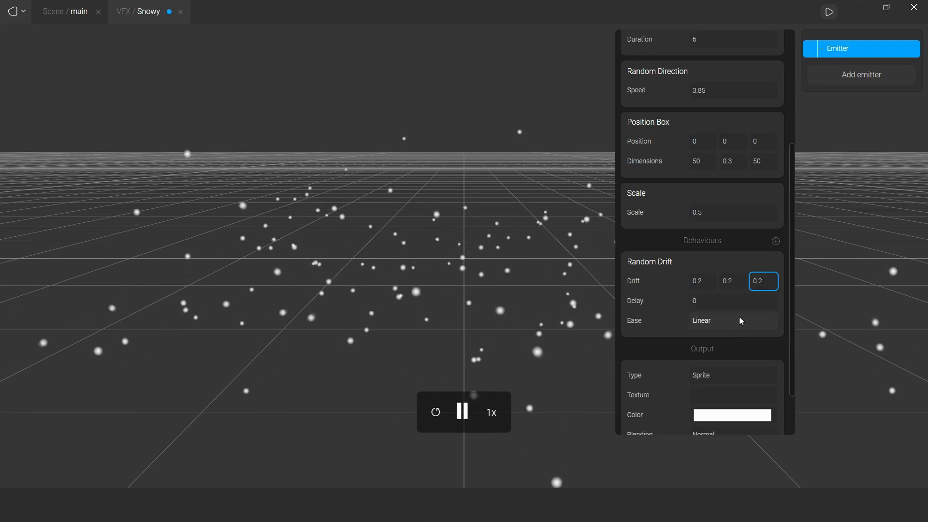
Try -1 as the third value of the Random Drift and set it back to 0.2.
key("BackSpace")
key("BackSpace")
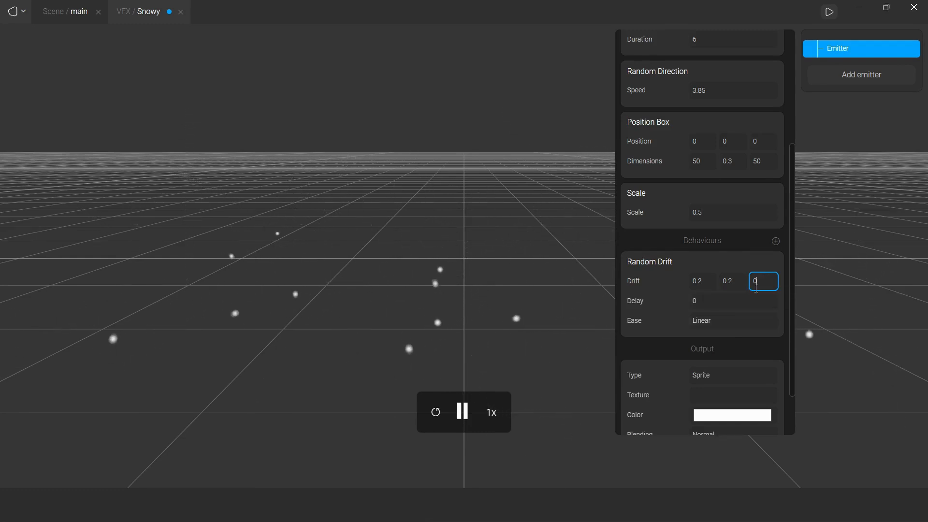
key("BackSpace")
type("-1")
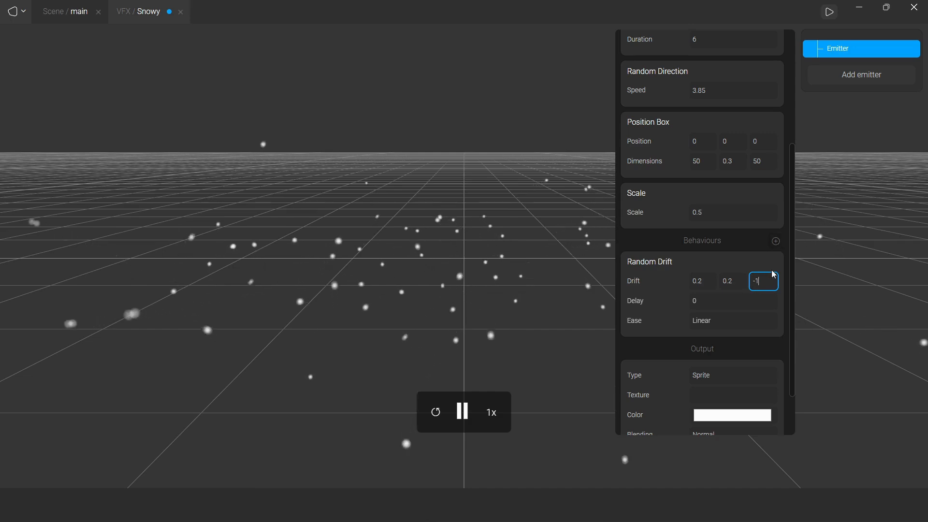
key("BackSpace")
key("BackSpace")
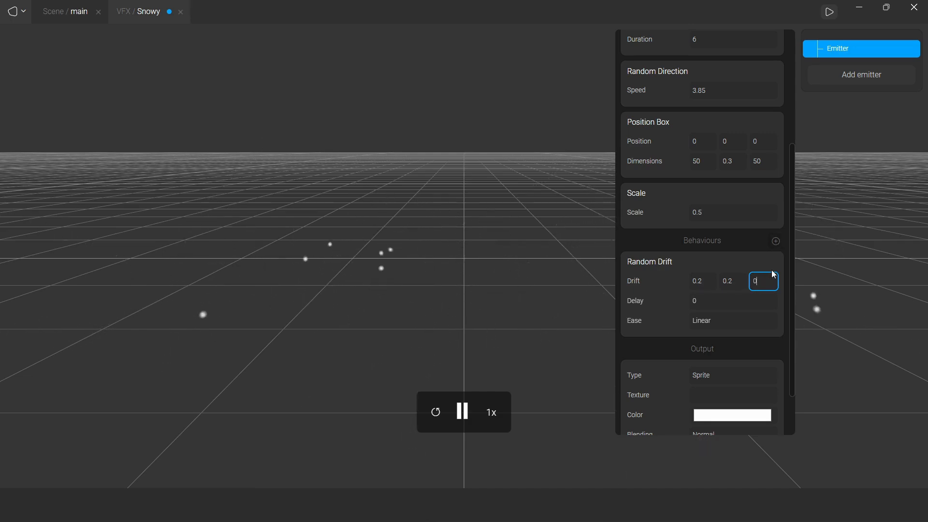
type("0.2")
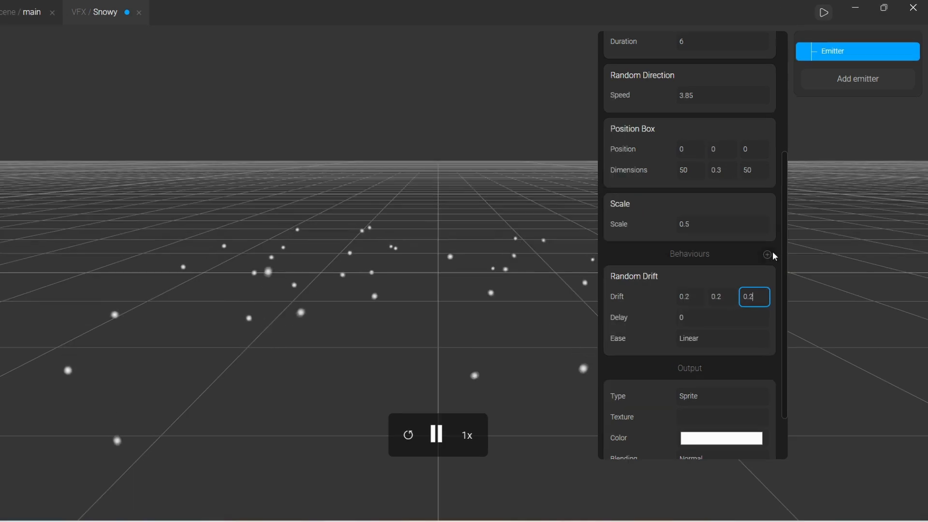
Add a Gravity behaviour to the emitter and set its gravity to 0.1.
left_click(777, 241)
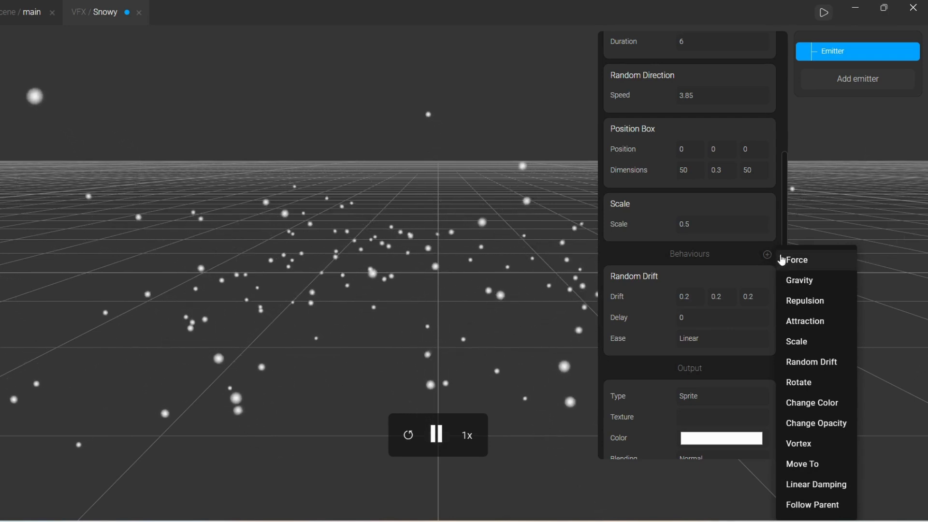
left_click(814, 284)
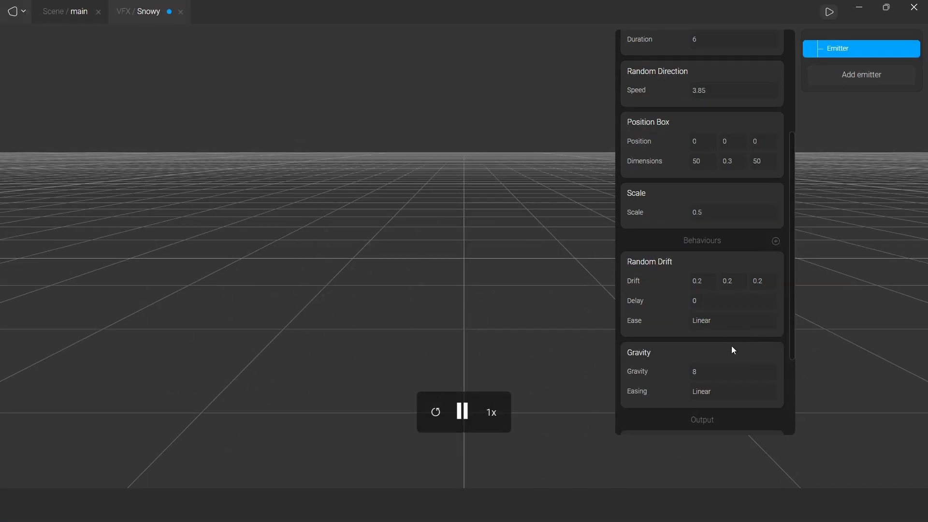
left_click(706, 371)
type(".8")
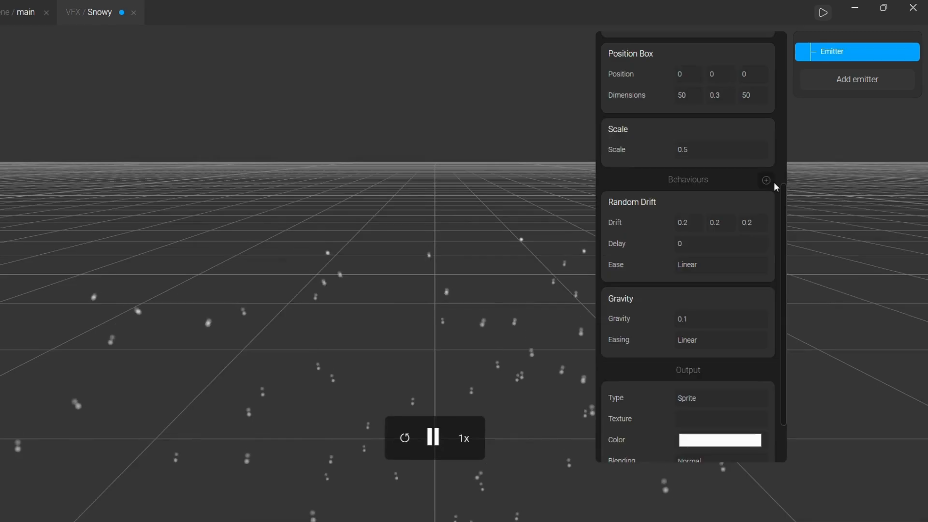
Add a Change Opacity behaviour to the snow emitter.
left_click(768, 180)
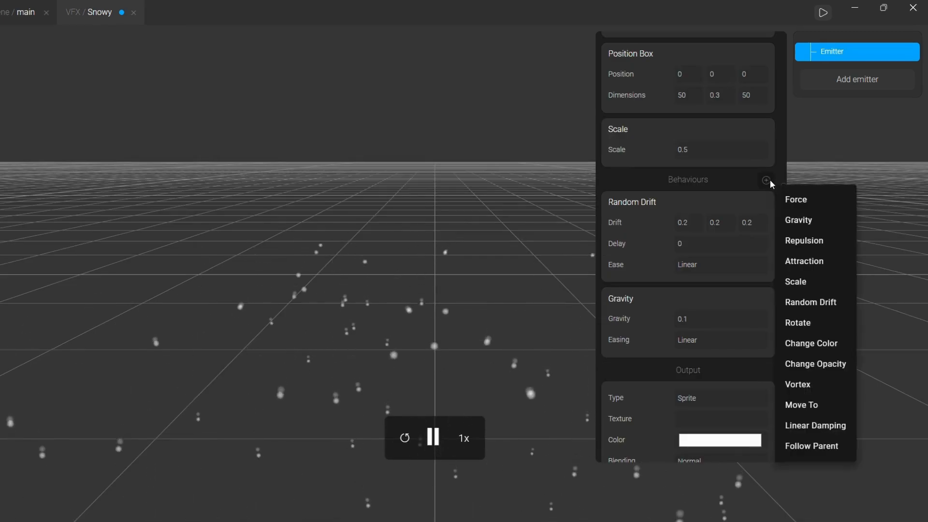
left_click(803, 363)
scroll(718, 369, "down", 1)
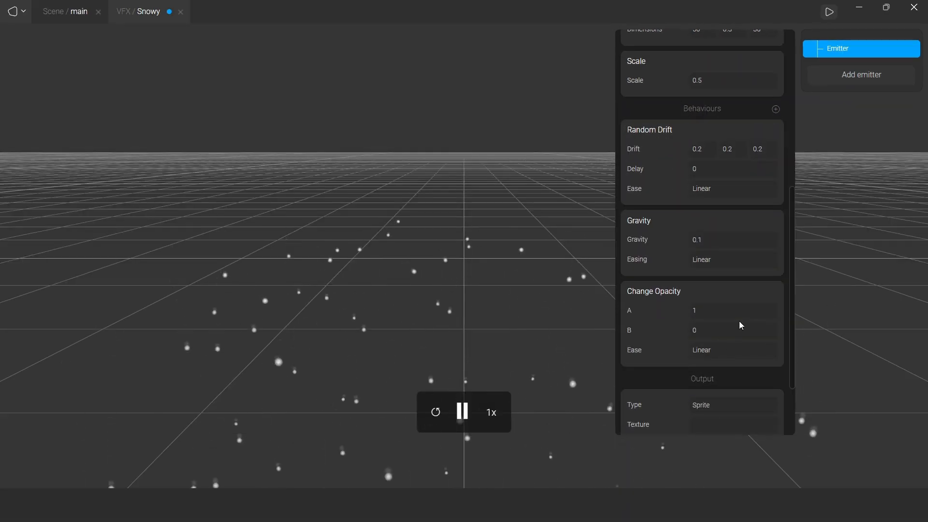
Try 0.9 as the Change Opacity behaviour's A value, set A to 0 instead, and set B to 1.
left_click(706, 308)
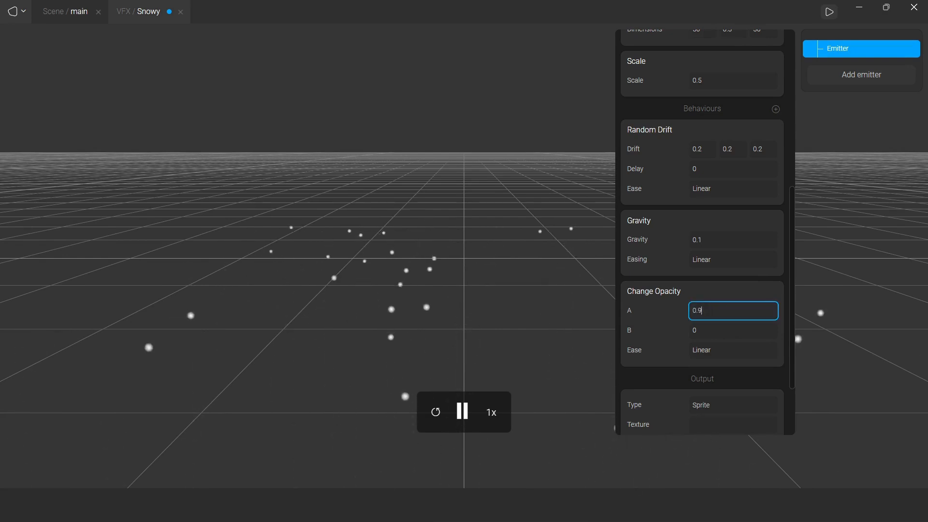
key("Return")
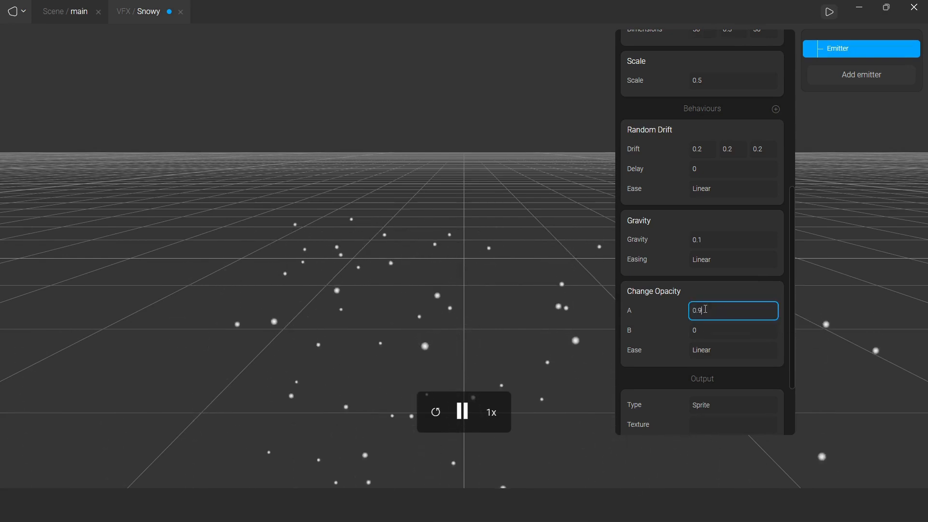
key("BackSpace")
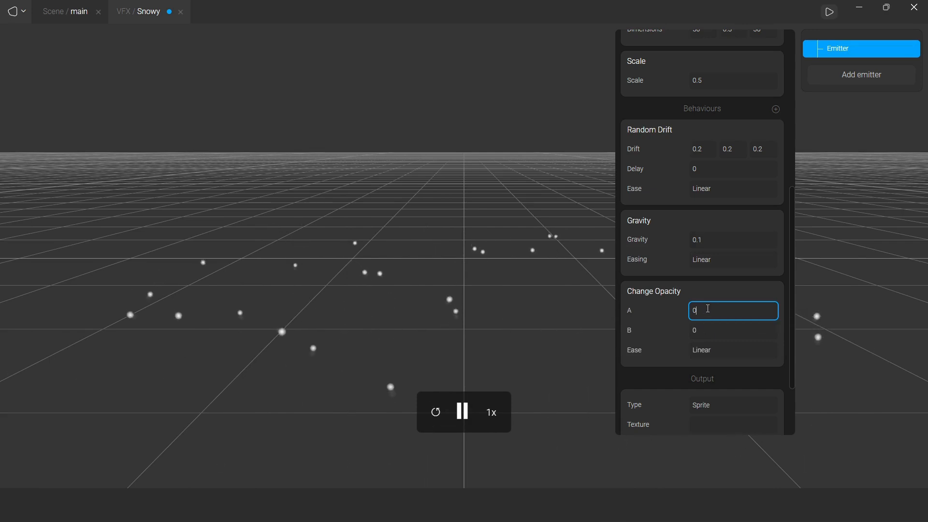
left_click(701, 332)
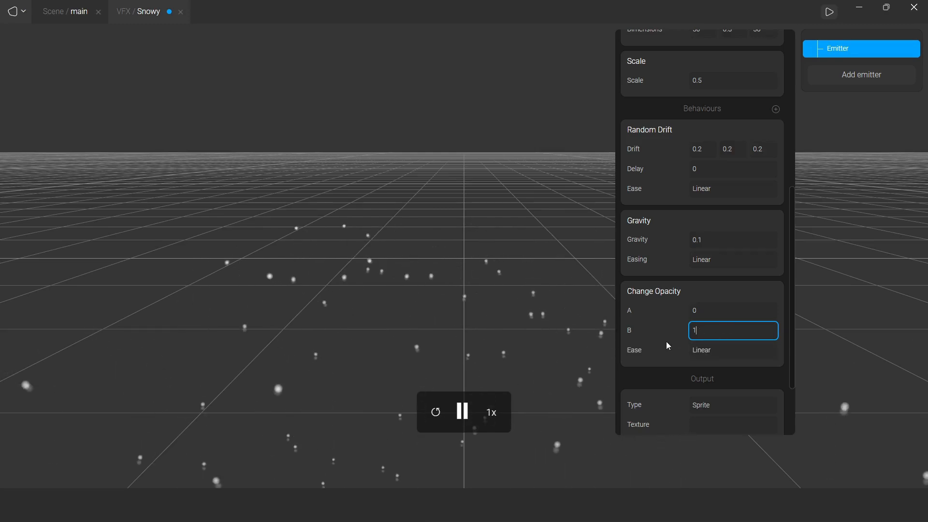
key("Return")
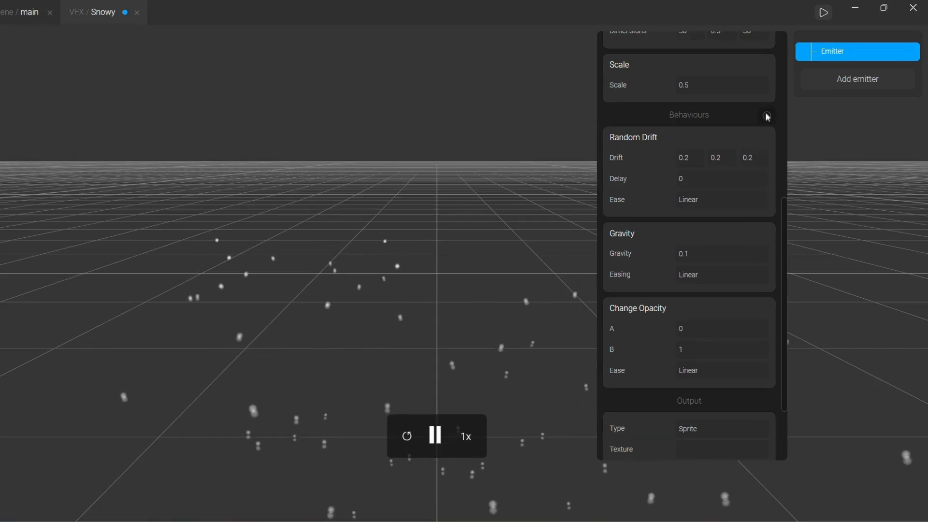
Add a Linear Damping behaviour to the emitter, try a factor of 0.55 and set the factor to 2.
left_click(767, 116)
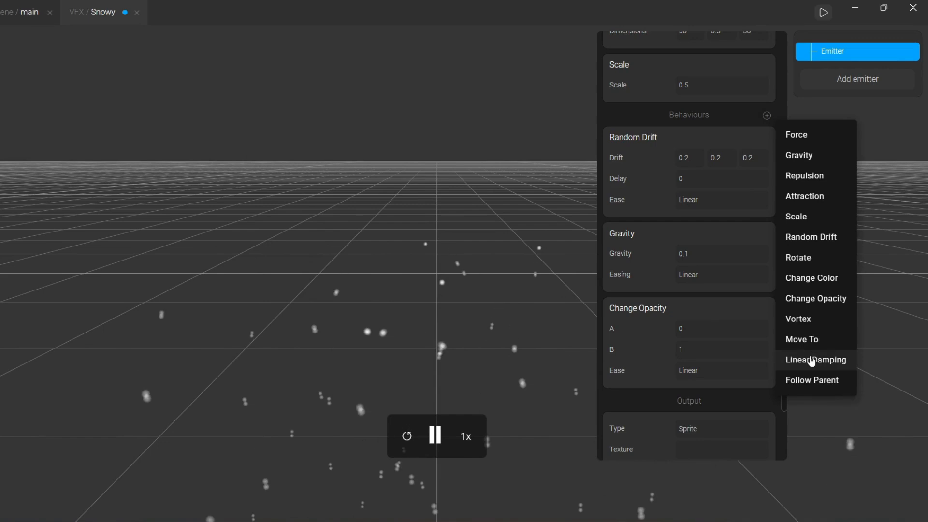
left_click(796, 358)
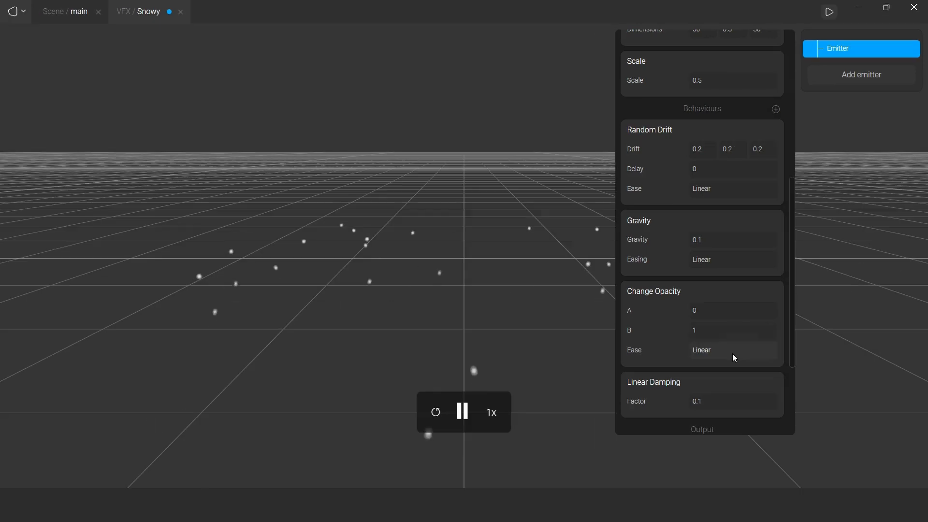
scroll(732, 353, "down", 1)
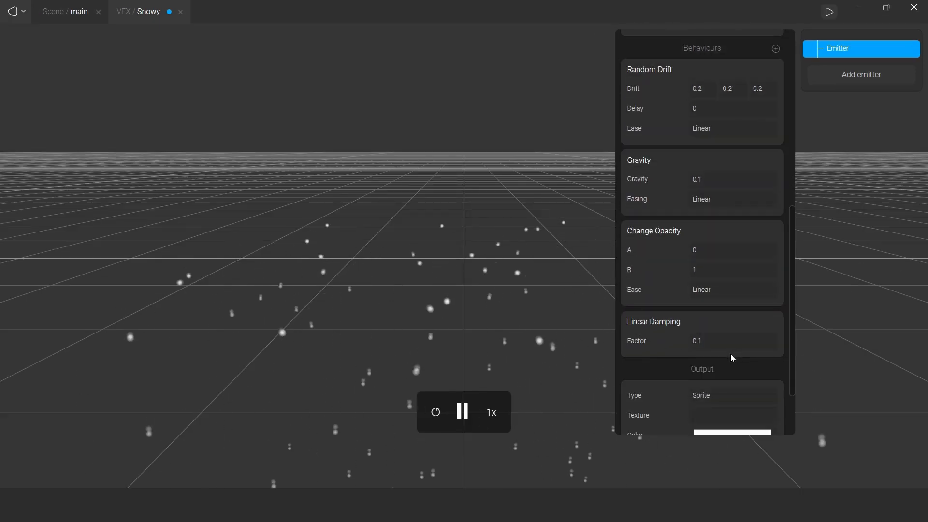
left_click(717, 345)
type("55")
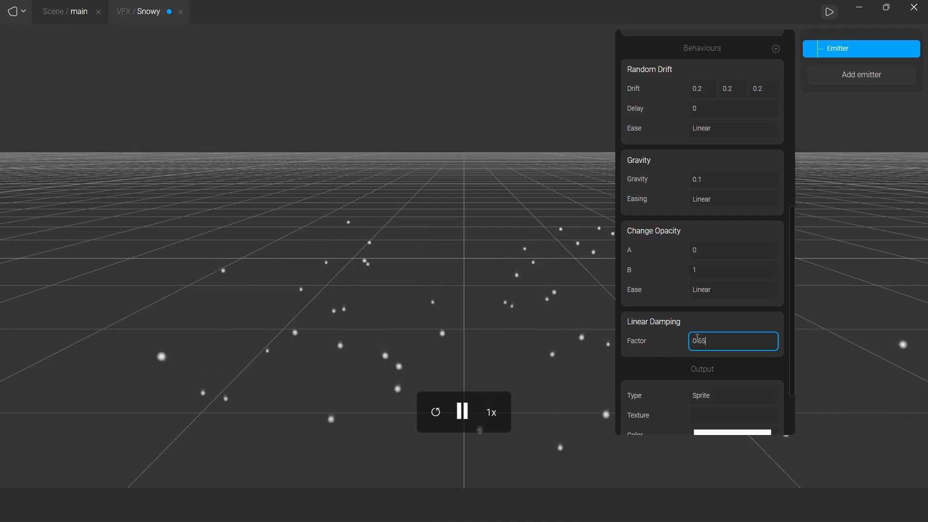
double_click(696, 339)
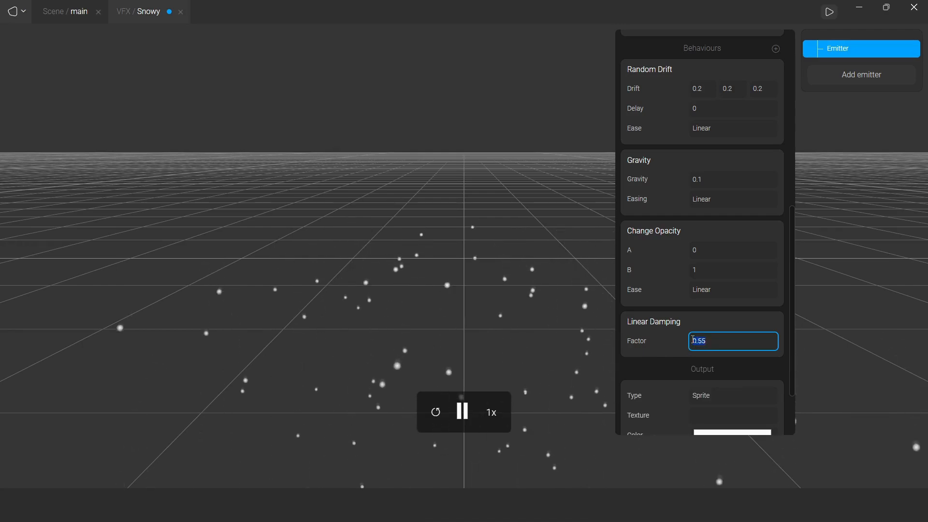
type("2")
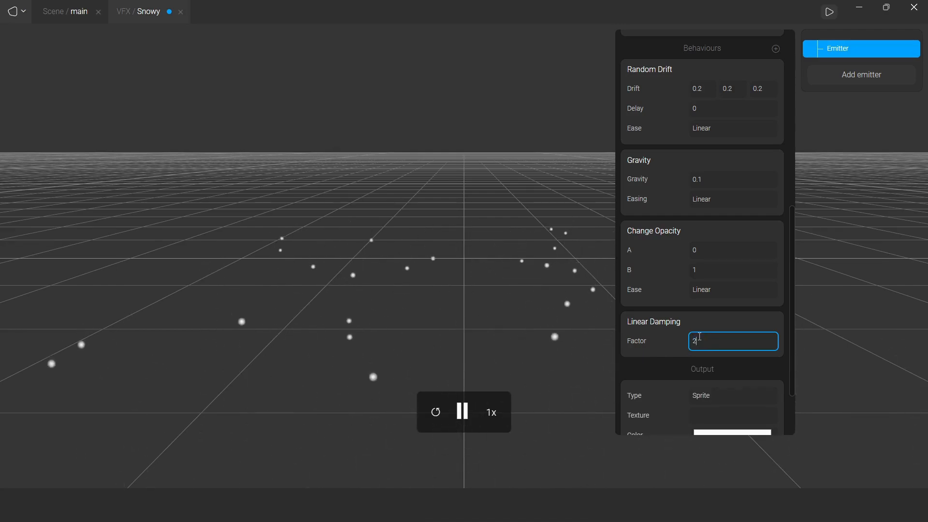
left_click(680, 350)
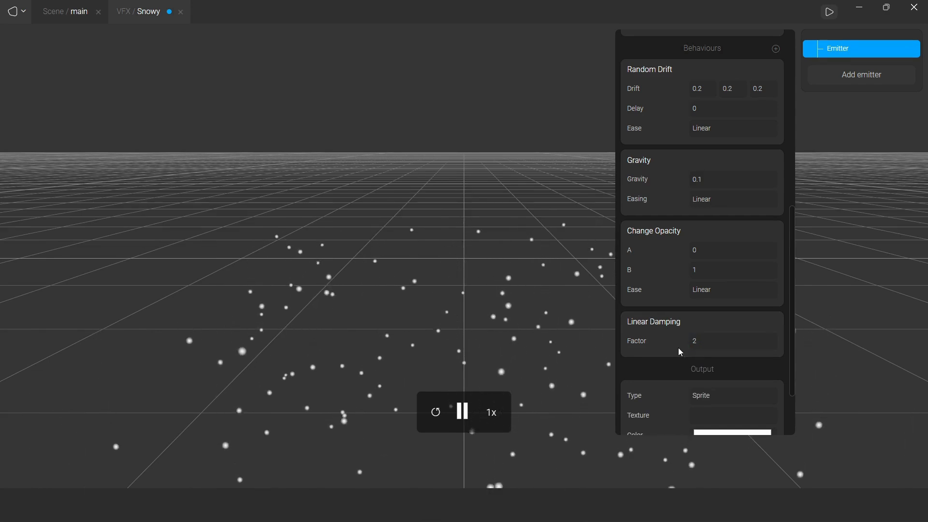
Deselect the emitter, save the Snowy visual effect and close it to return to the main scene.
scroll(692, 333, "down", 3)
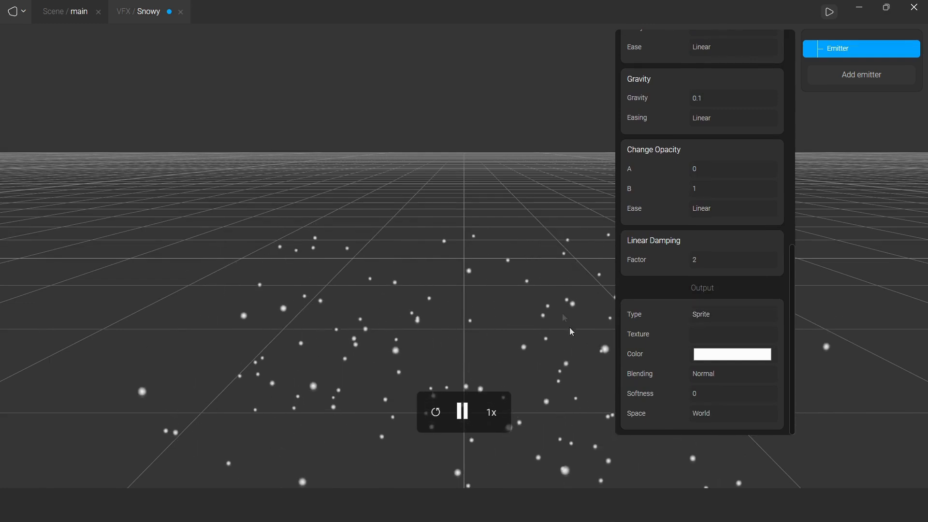
left_click(473, 100)
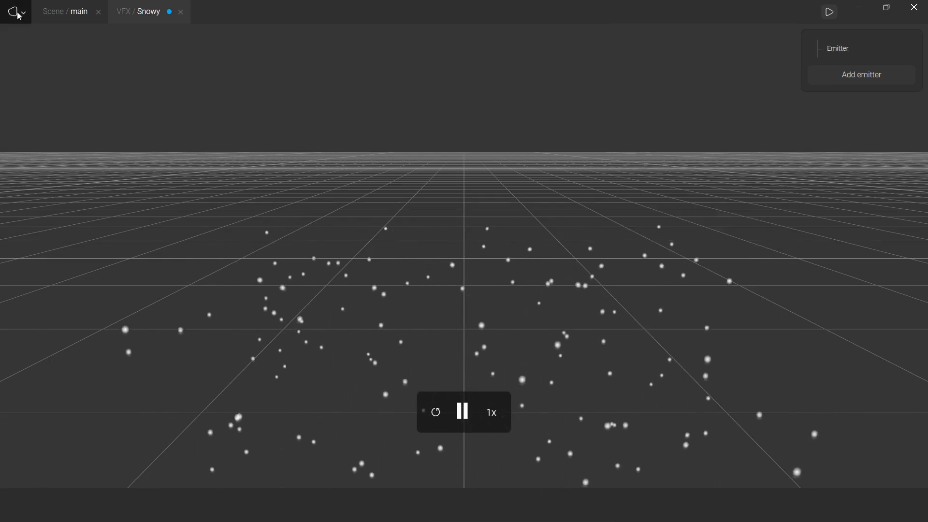
left_click(19, 16)
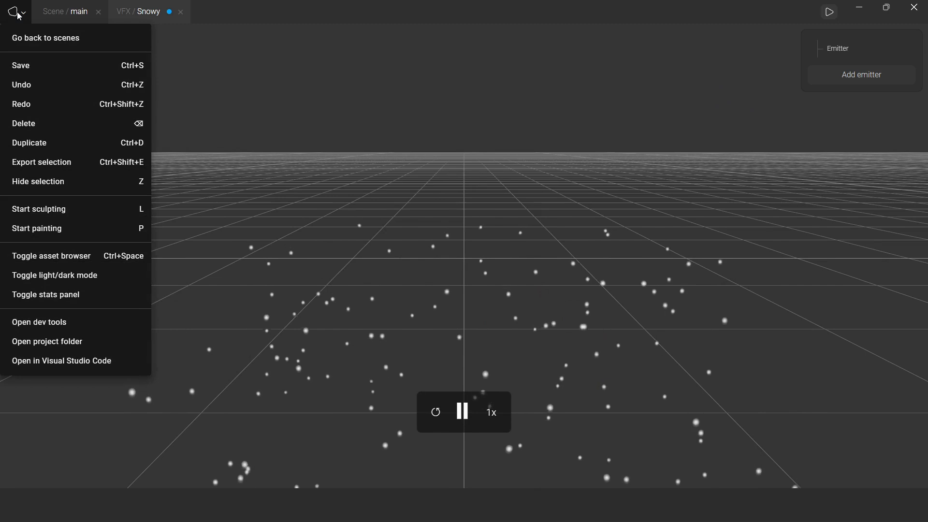
left_click(28, 65)
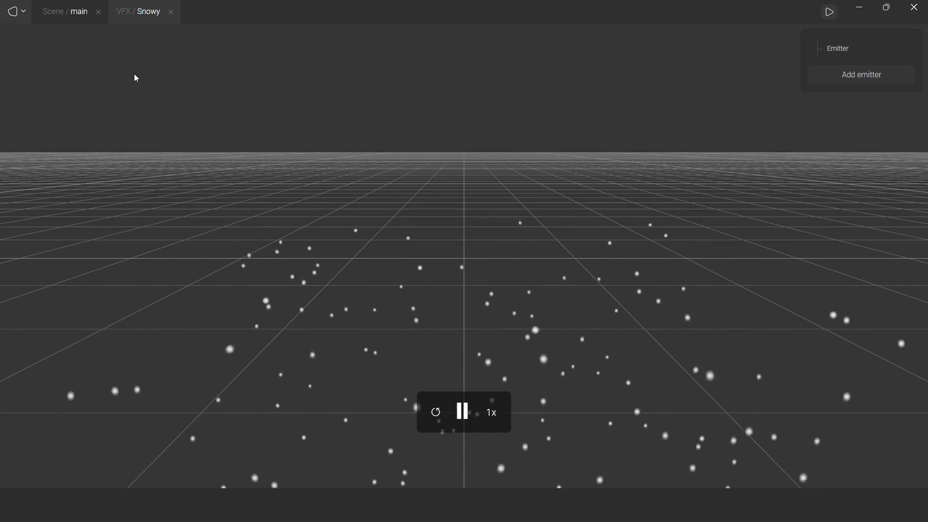
left_click(171, 12)
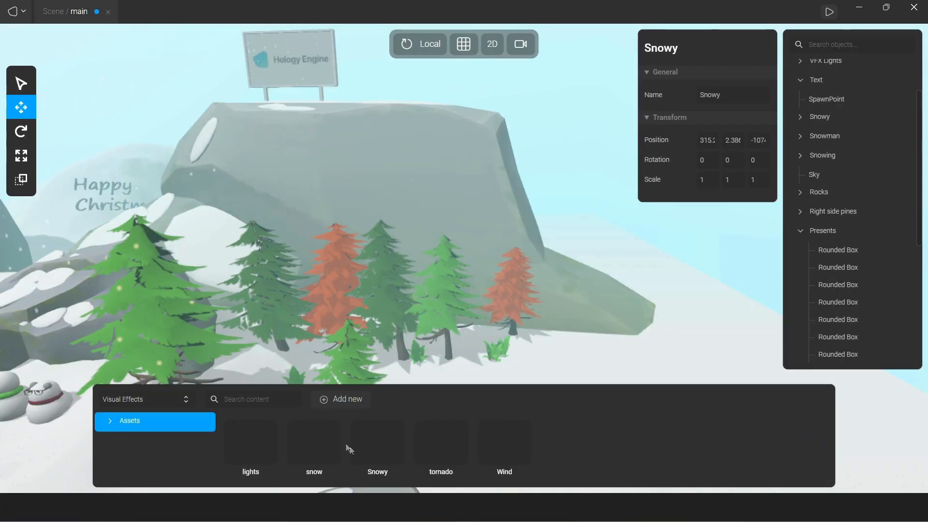
Place the Snowy effect in the scene by the pine trees and move it high above them, to about 52, 51, -62.
left_click_drag(373, 439, 451, 280)
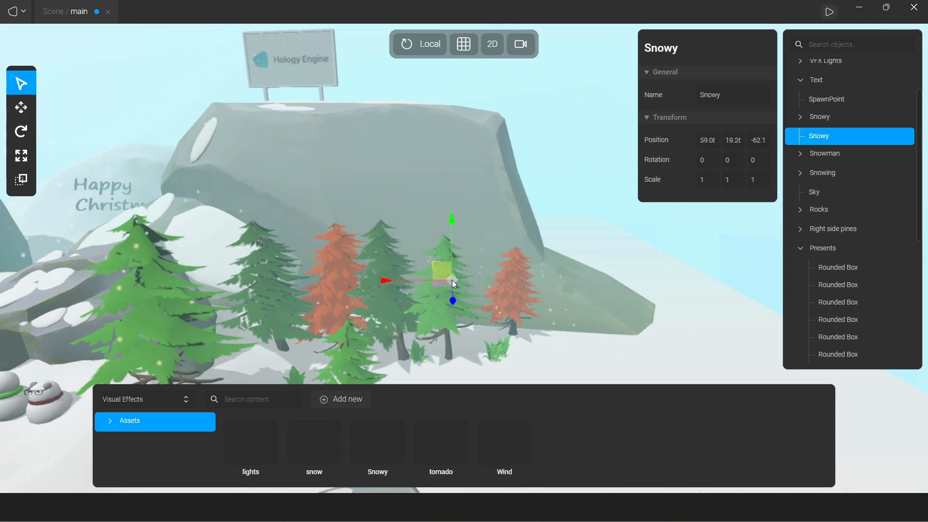
left_click(19, 107)
left_click_drag(455, 219, 463, 56)
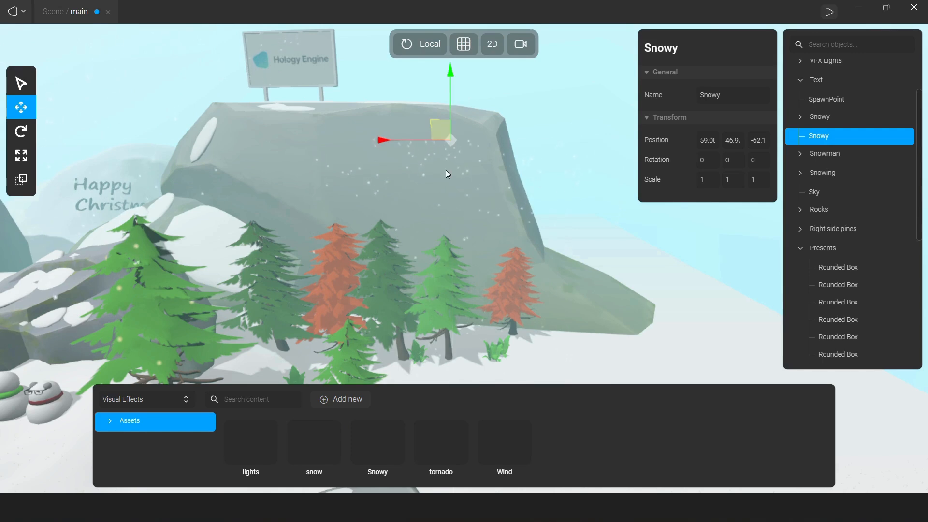
left_click_drag(384, 141, 341, 141)
left_click_drag(410, 95, 411, 53)
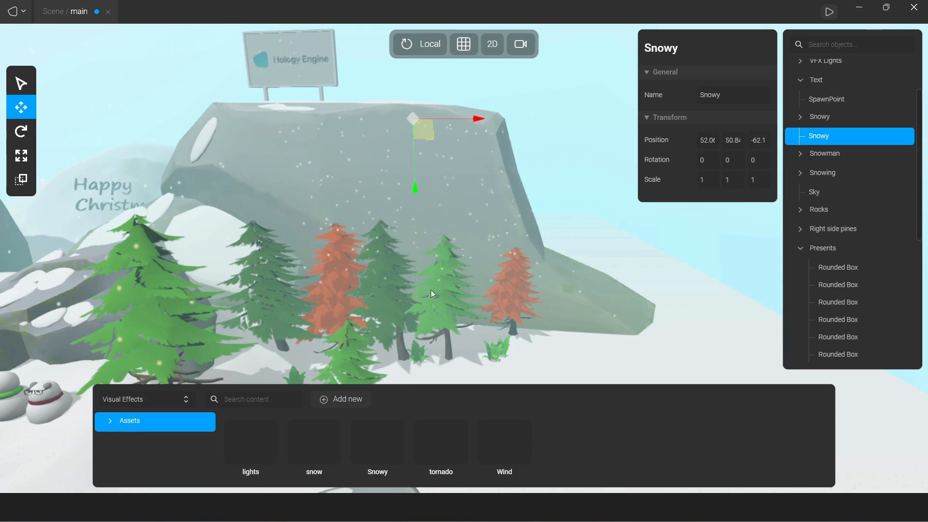